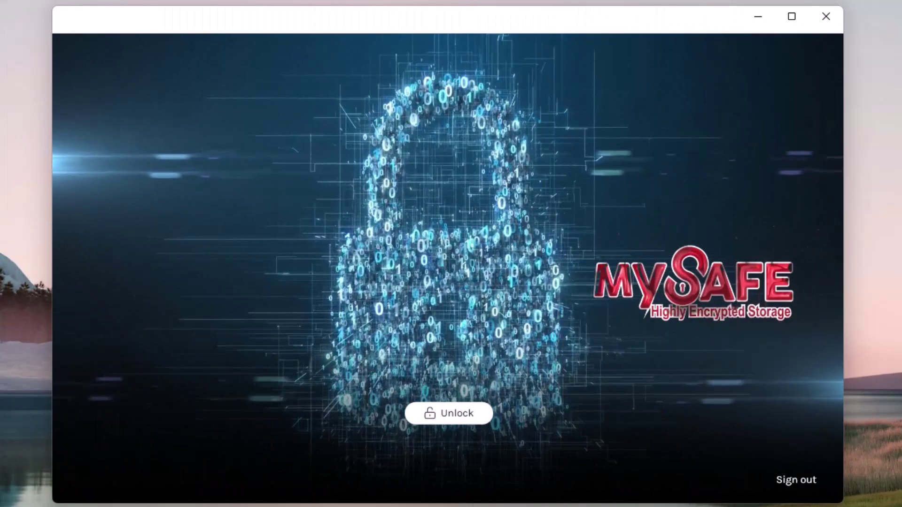
- Unlock the MySafe vault with phone approval, view 01.png, then lock the vault
click(469, 419)
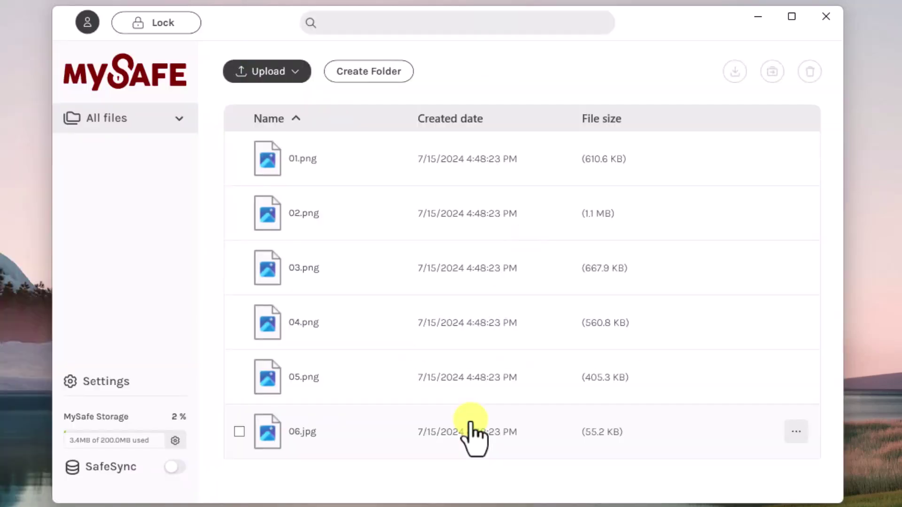
mouse_move(750, 161)
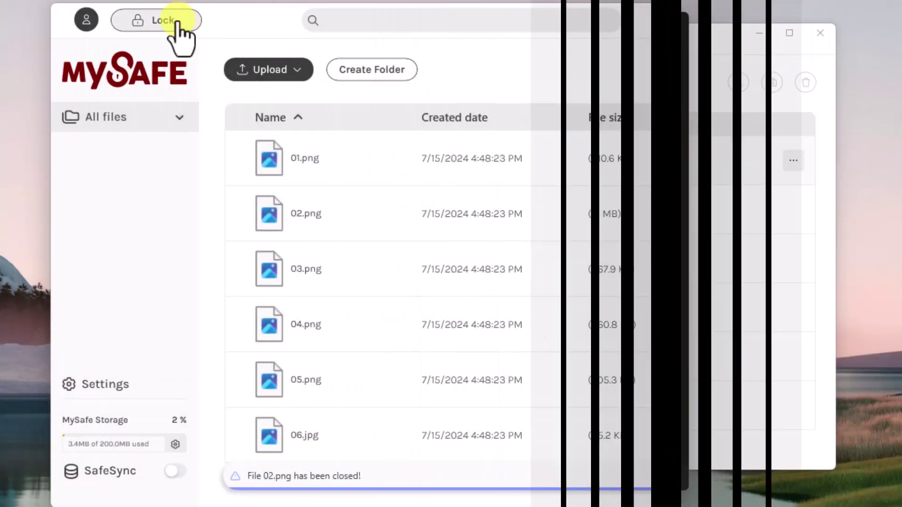
click(177, 24)
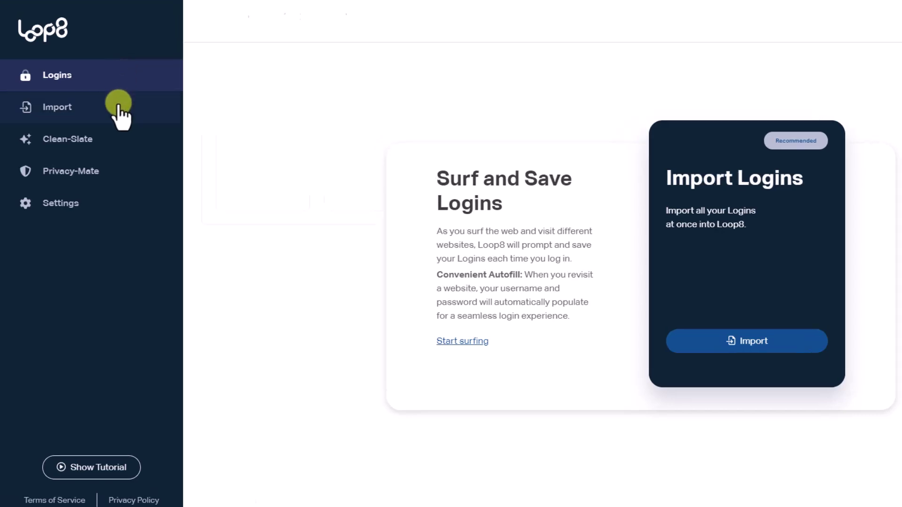
- Go to the Import page from the Loop8 dashboard sidebar
click(119, 104)
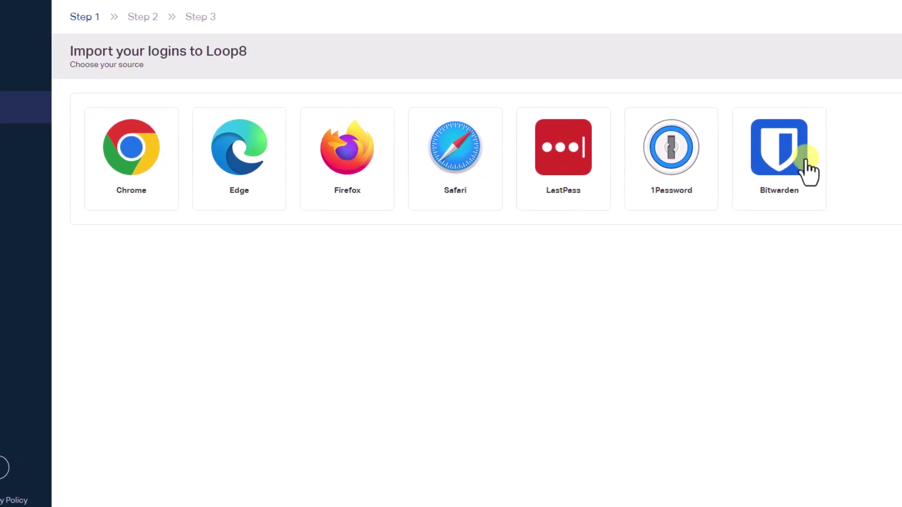
- Pick Chrome as the import source, opening and closing Chrome's Password Manager export page
click(92, 169)
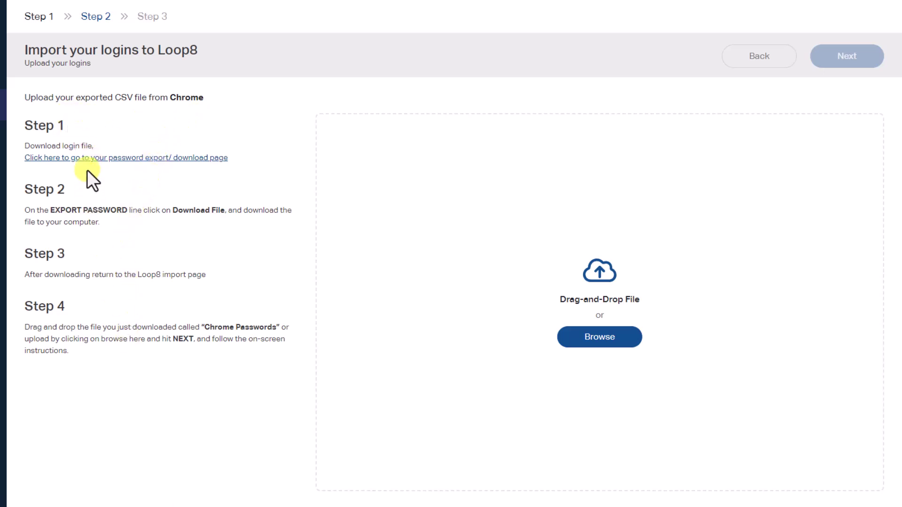
click(102, 163)
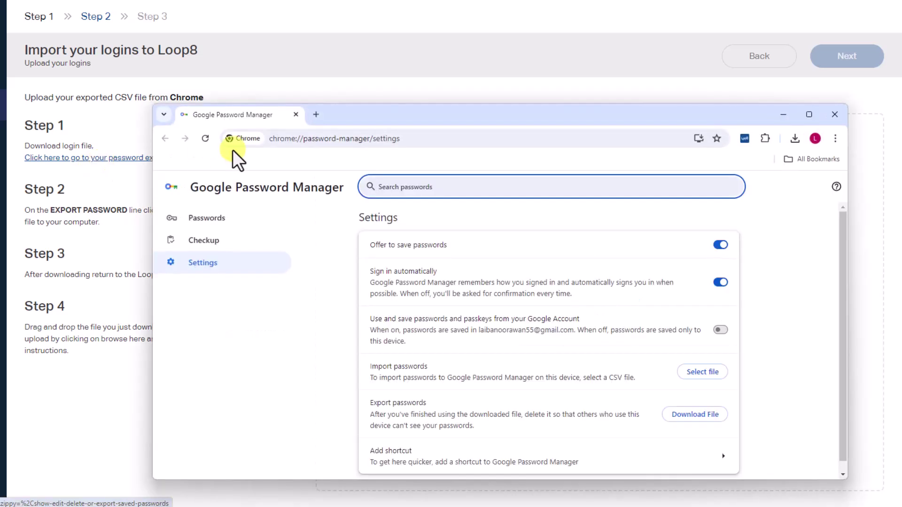
click(835, 115)
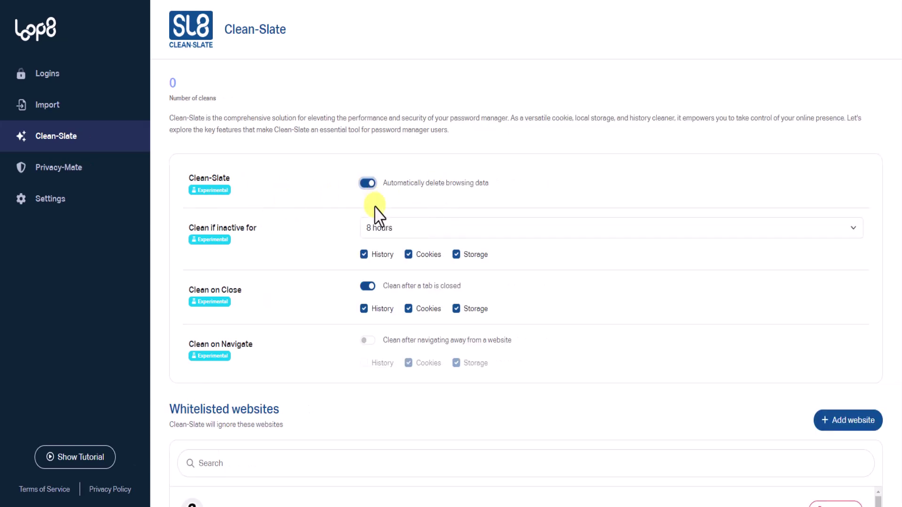
- Keep the 8-hour inactivity interval and enable Clean on Navigate with Storage included
click(374, 229)
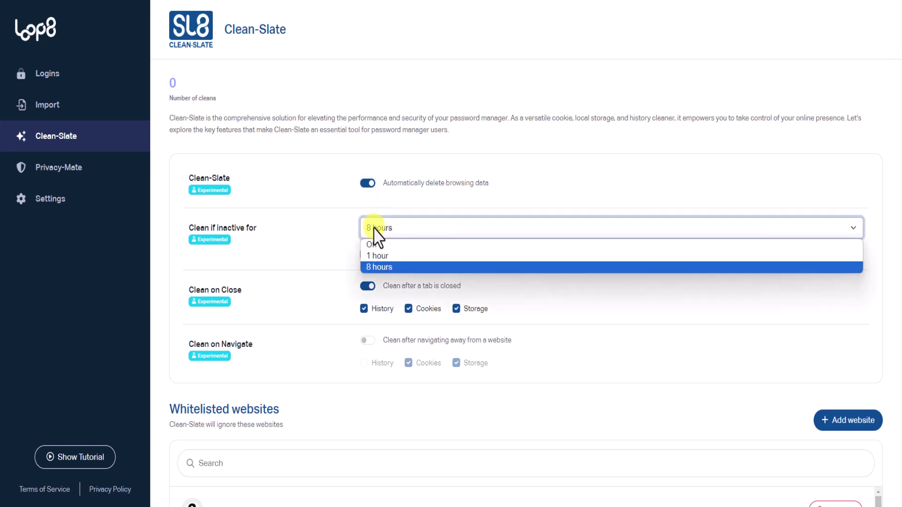
click(374, 267)
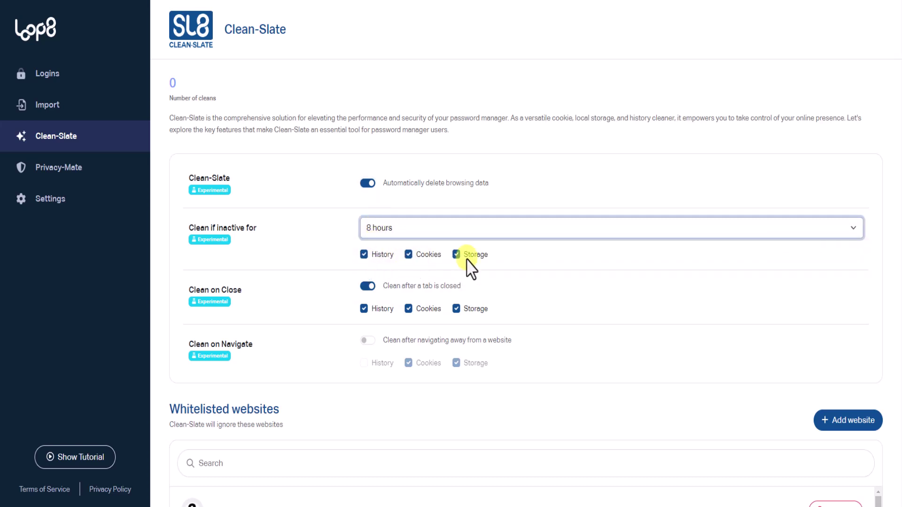
click(367, 286)
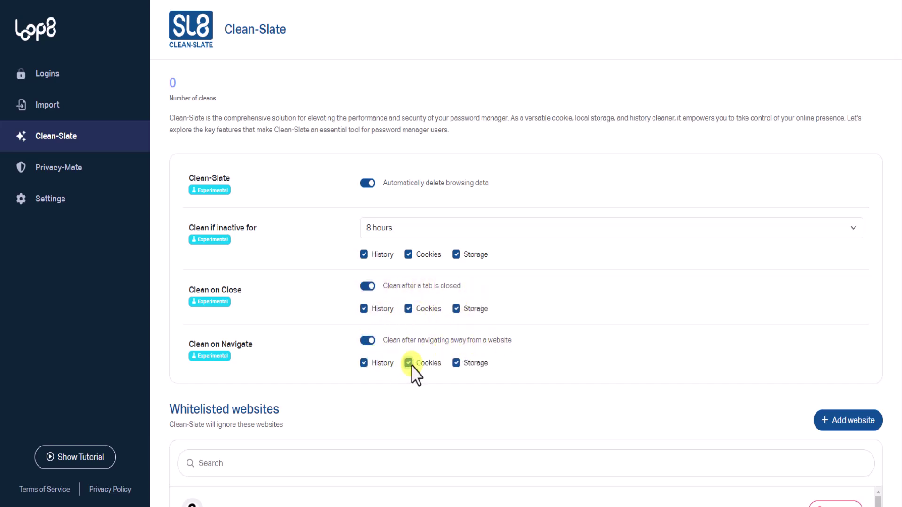
click(457, 363)
scroll(458, 417, down, 2)
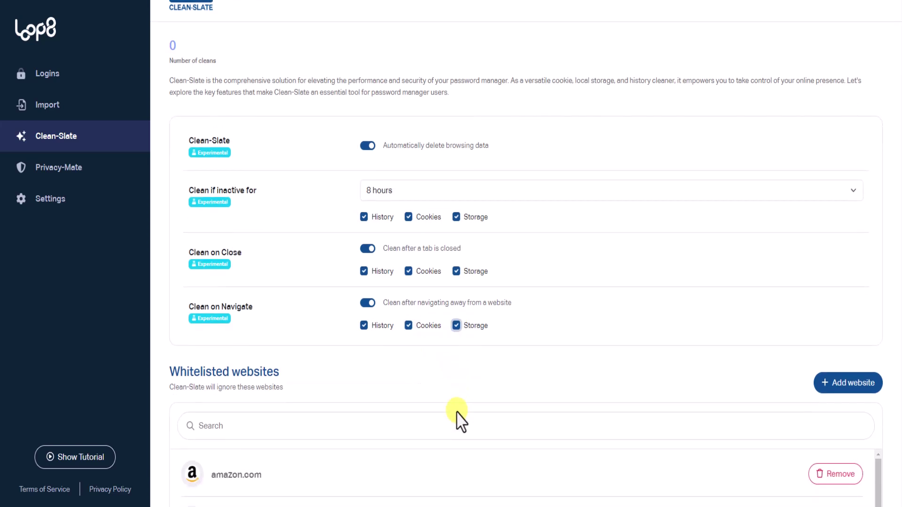
scroll(459, 420, down, 1)
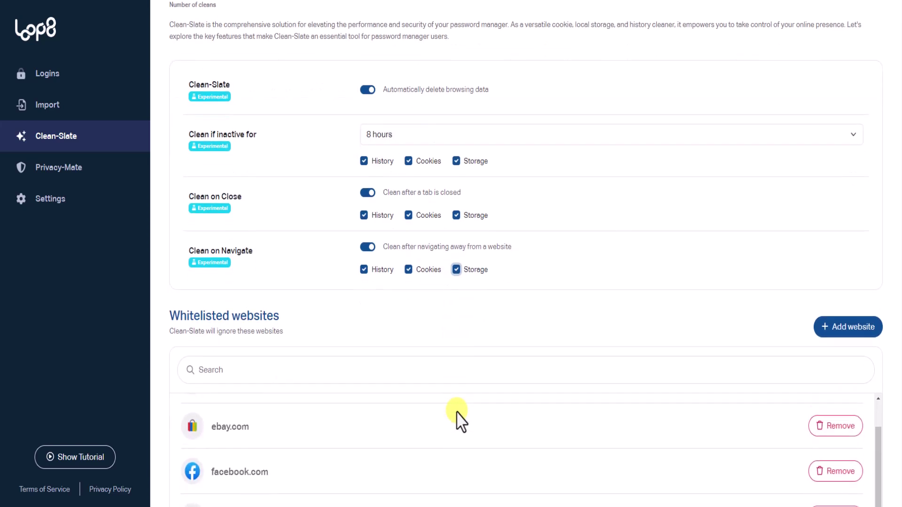
scroll(552, 479, down, 2)
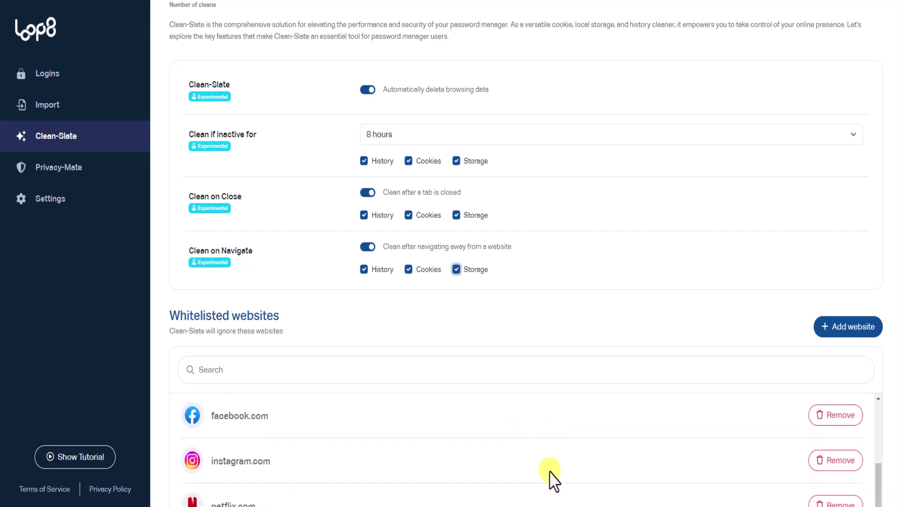
scroll(552, 480, down, 1)
click(864, 347)
text(www.google.com)
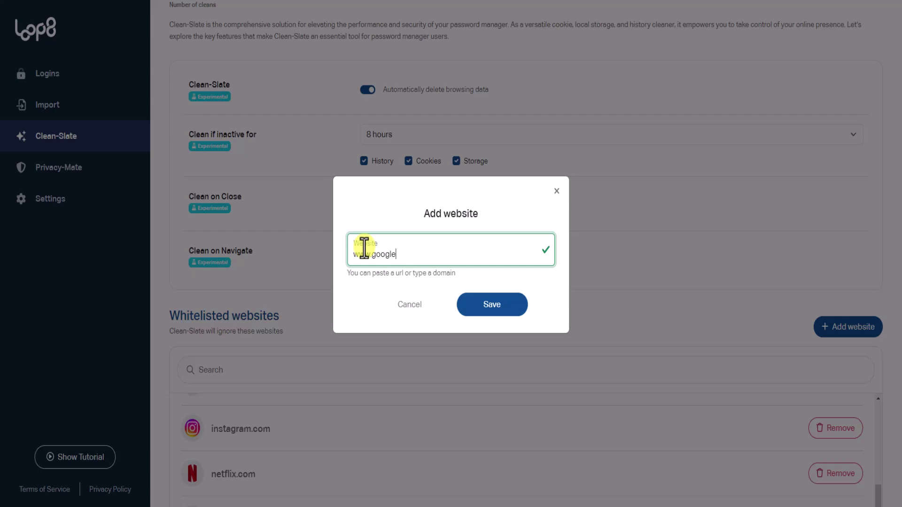
- Save 'google' in the Add website dialog to whitelist google.com
click(472, 305)
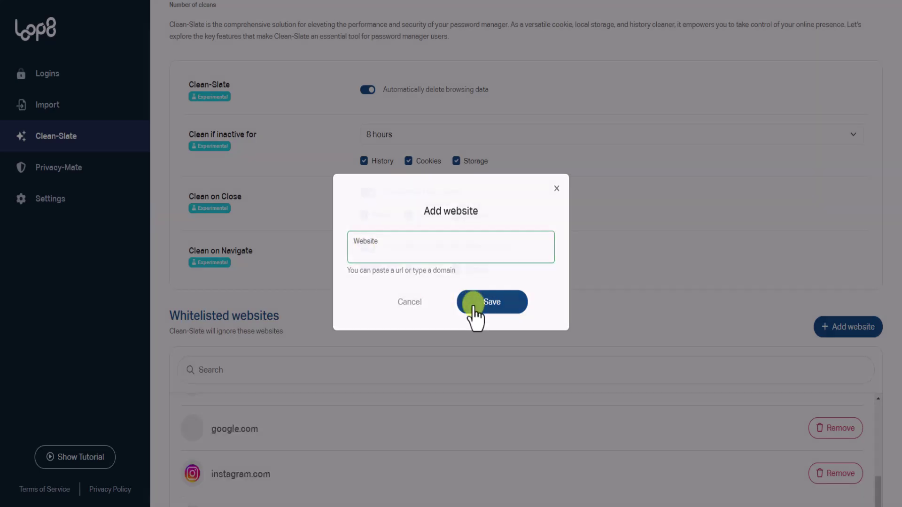